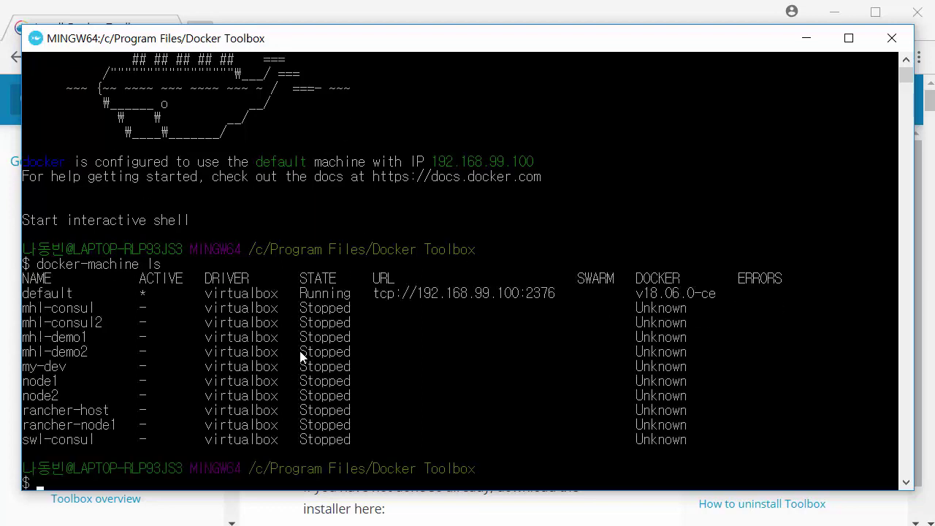
# Step: Examine the machine names, drivers and states in the docker-machine ls output, including the default machine's row
pyautogui.moveTo(714, 441); pyautogui.dragTo(215, 217)
pyautogui.click(435, 264)
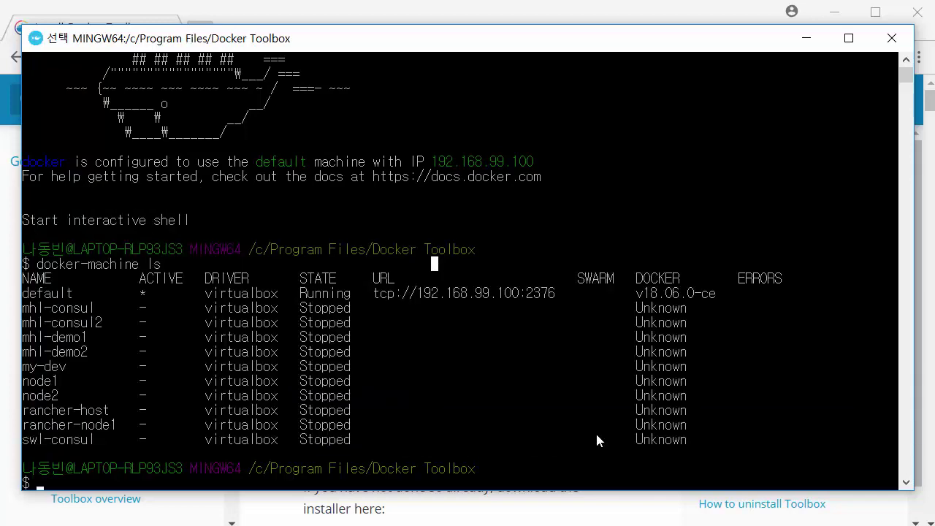
pyautogui.moveTo(708, 437); pyautogui.dragTo(29, 308)
pyautogui.click(26, 307)
pyautogui.moveTo(746, 417); pyautogui.dragTo(45, 308)
pyautogui.click(45, 308)
pyautogui.doubleClick(26, 295)
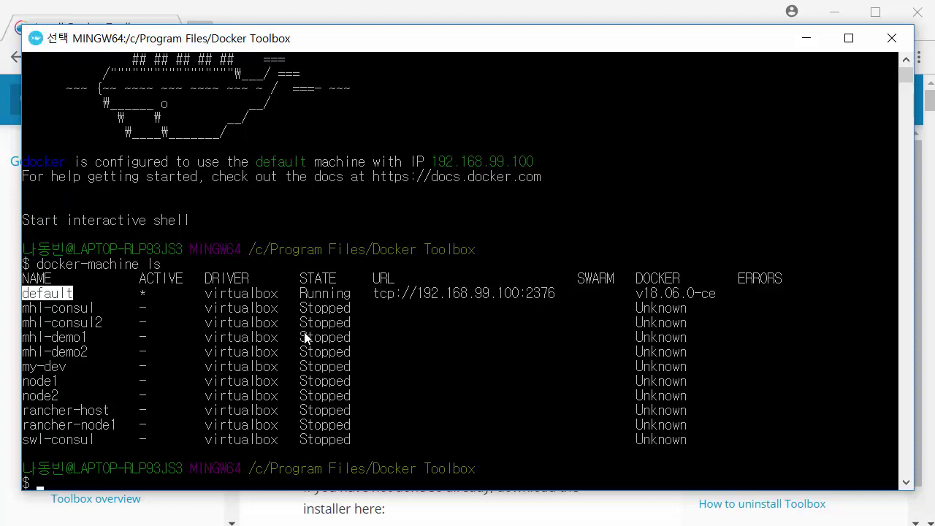
pyautogui.click(62, 295)
pyautogui.doubleClick(63, 295)
pyautogui.moveTo(347, 296); pyautogui.dragTo(292, 395)
pyautogui.click(238, 446)
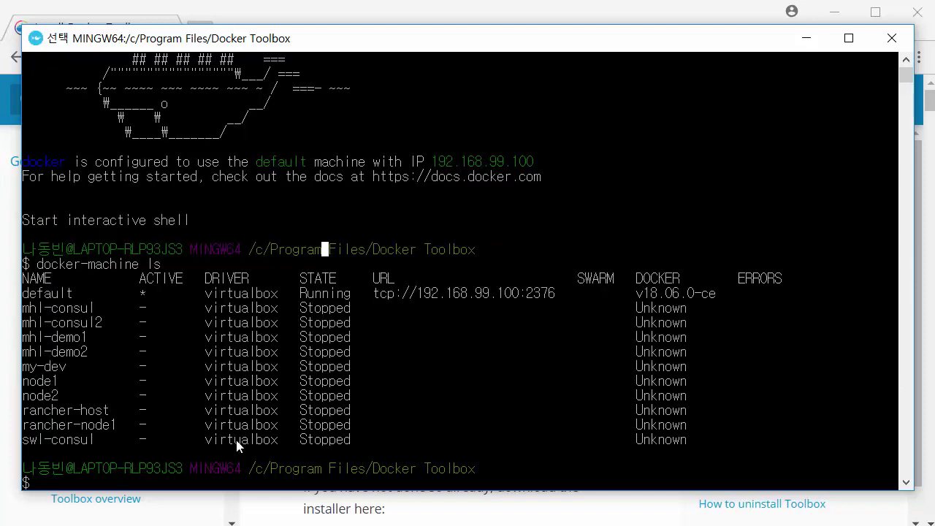
pyautogui.moveTo(448, 449); pyautogui.dragTo(325, 252)
pyautogui.click(347, 278)
# Step: Search the installed apps for Oracle VM VirtualBox and switch to its manager
pyautogui.press('super')
pyautogui.write('oracle vm virtua')
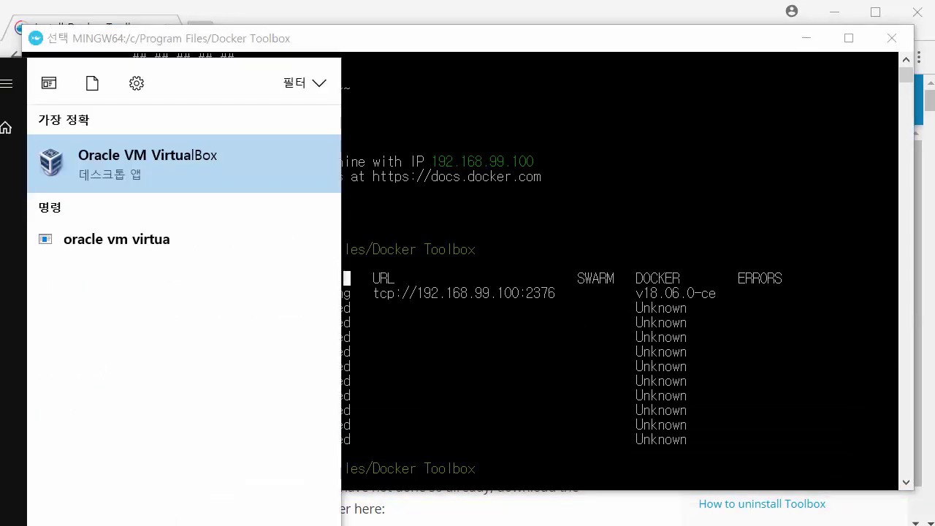
pyautogui.write('lbox')
pyautogui.click(258, 172)
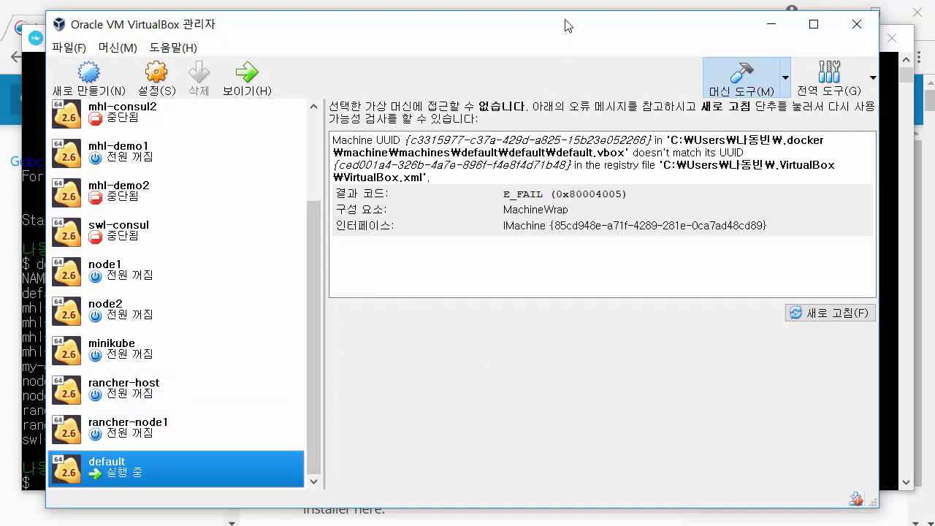
pyautogui.moveTo(569, 15); pyautogui.dragTo(570, 19)
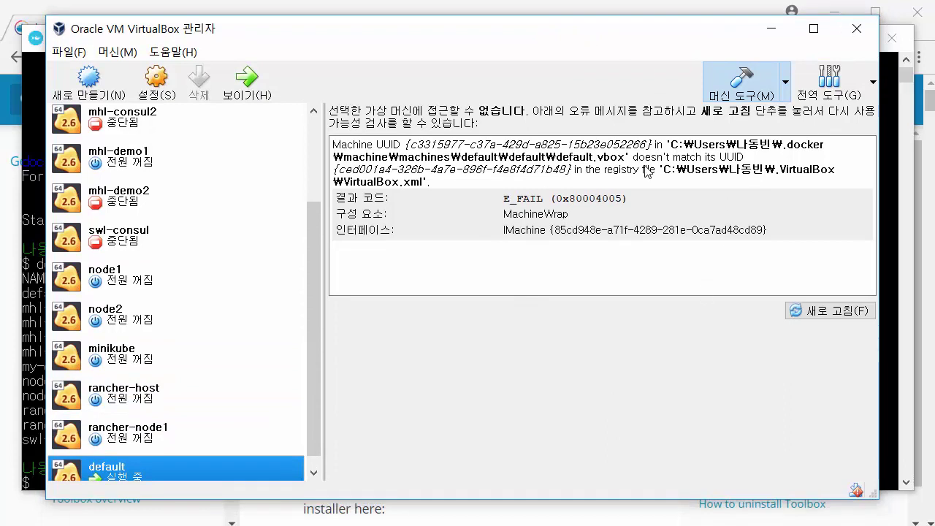
# Step: Show the detailed information of the running default machine and review its system, storage and network settings
pyautogui.click(786, 81)
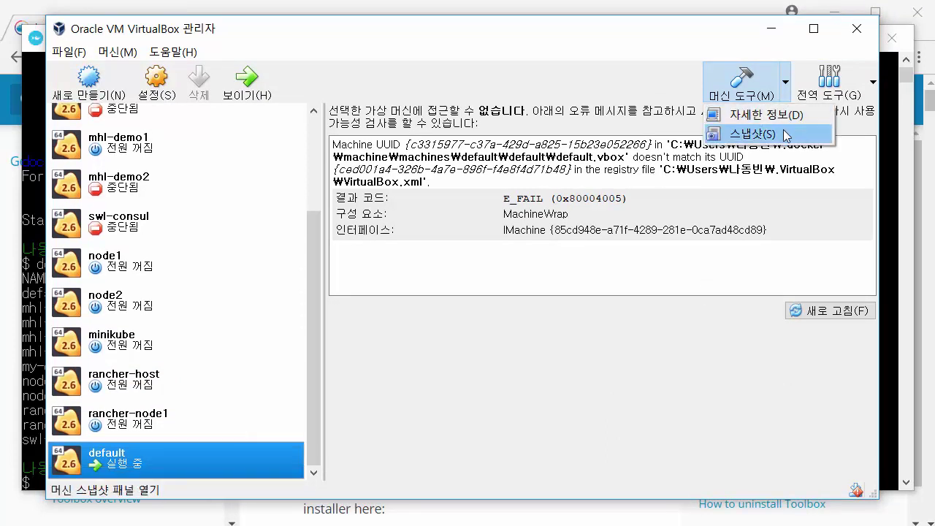
pyautogui.click(784, 122)
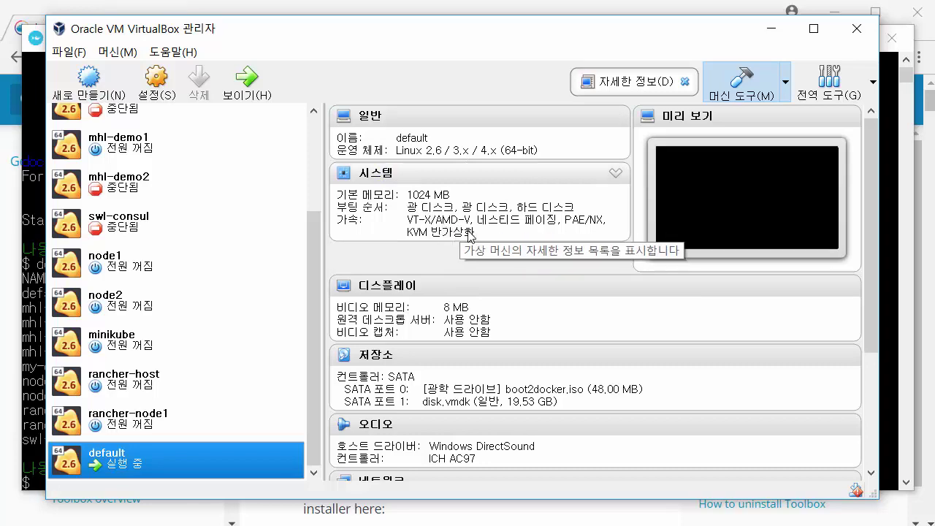
pyautogui.scroll(-4, 488, 260)
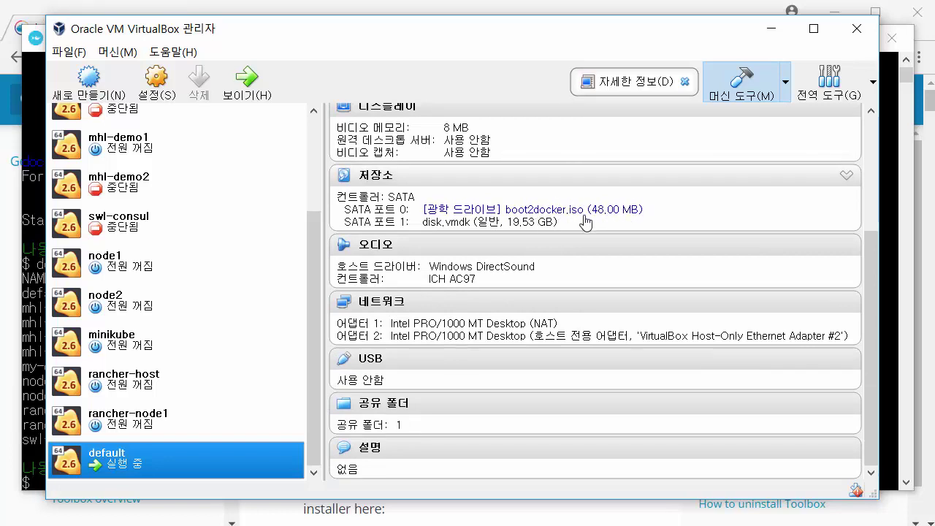
pyautogui.scroll(4, 603, 321)
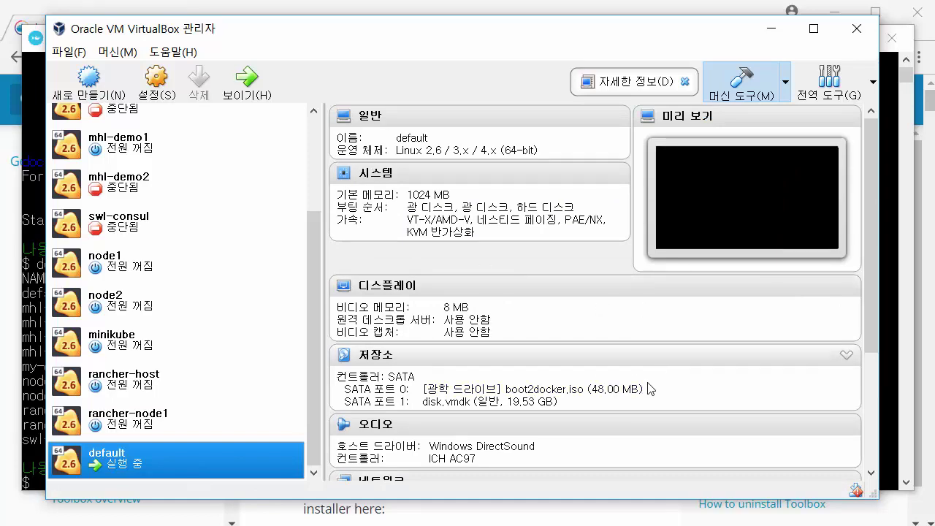
pyautogui.scroll(-3, 649, 389)
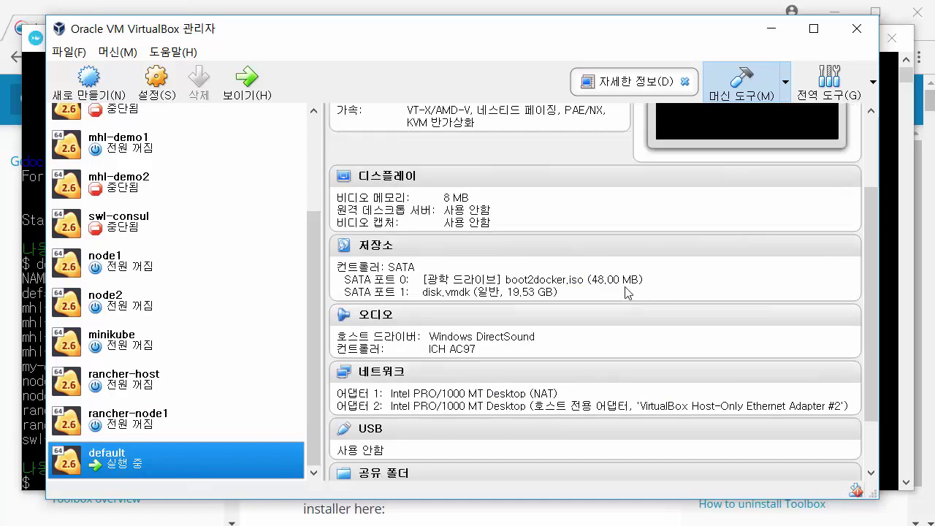
pyautogui.scroll(3, 630, 292)
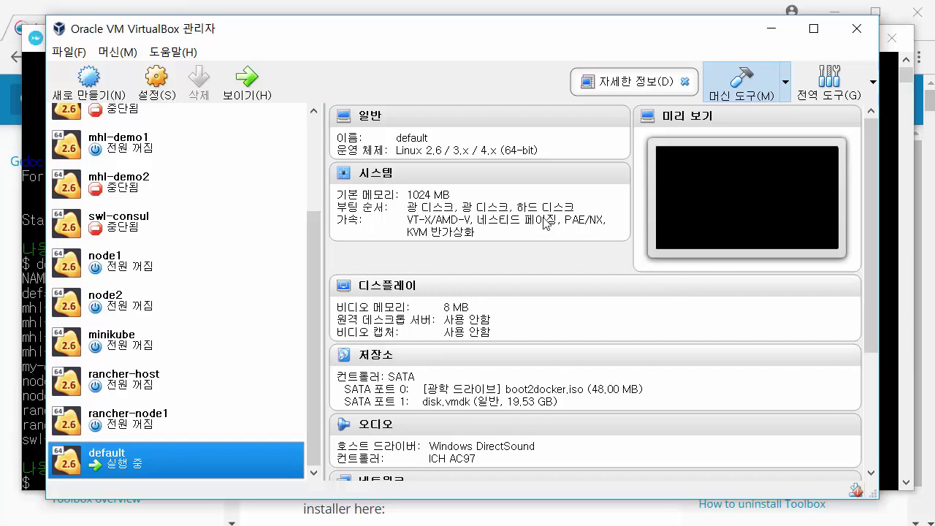
pyautogui.scroll(-3, 680, 299)
# Step: Look through the virtual machine list and reopen the running default machine's detailed information
pyautogui.scroll(2, 167, 331)
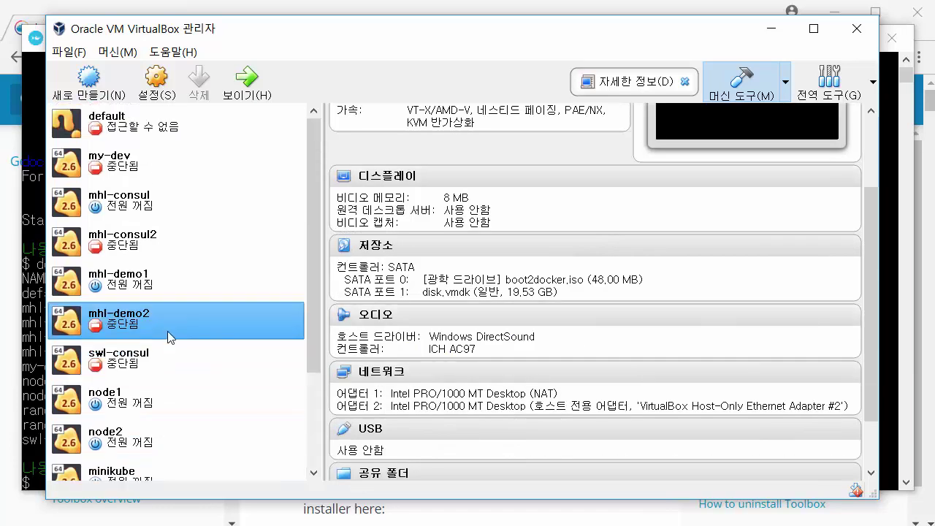
pyautogui.scroll(-2, 166, 327)
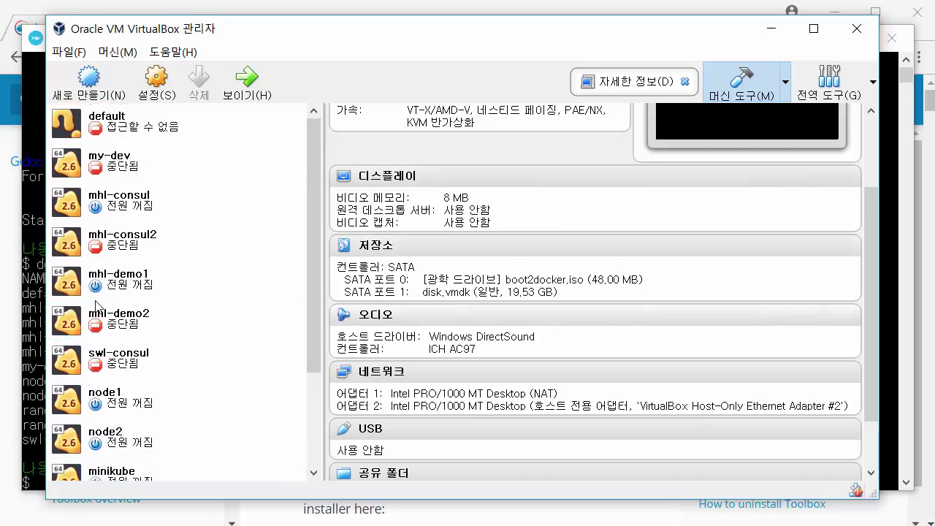
pyautogui.click(265, 217)
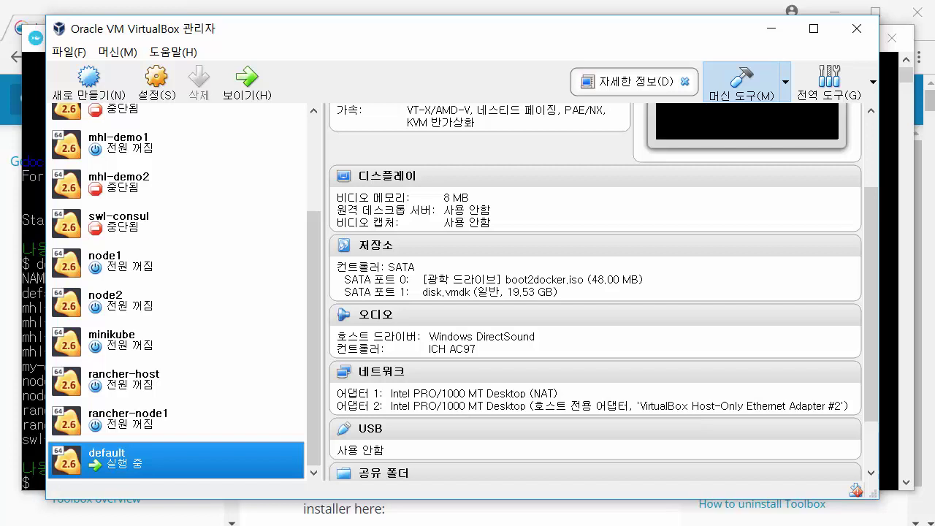
pyautogui.click(786, 82)
pyautogui.click(764, 116)
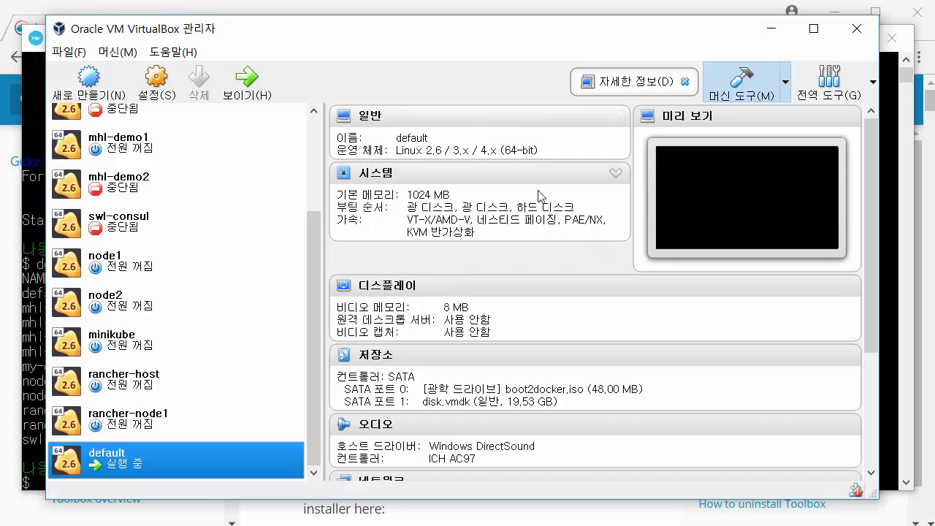
pyautogui.scroll(-2, 550, 207)
pyautogui.scroll(-2, 551, 207)
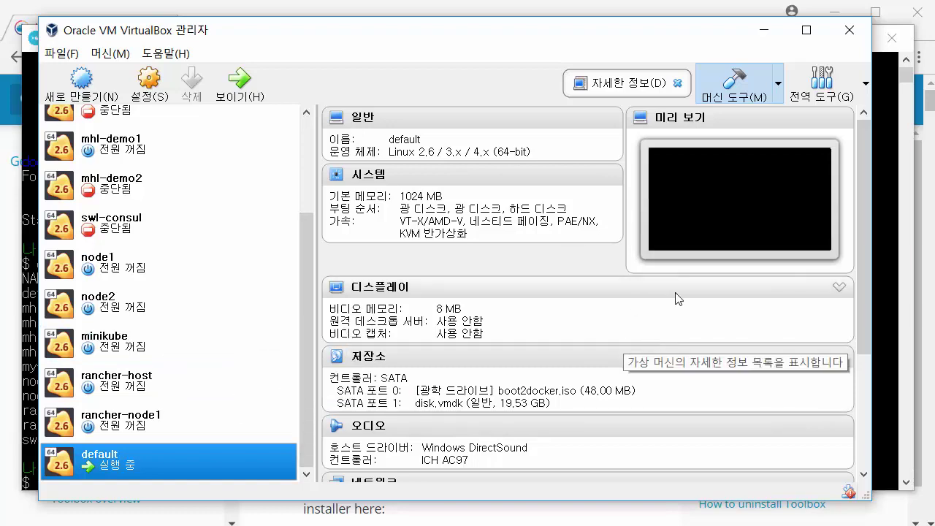
# Step: Switch to File Explorer and open the user's home folder inside the 사용자 folder on drive C:
pyautogui.hotkey('alt', 'Tab')
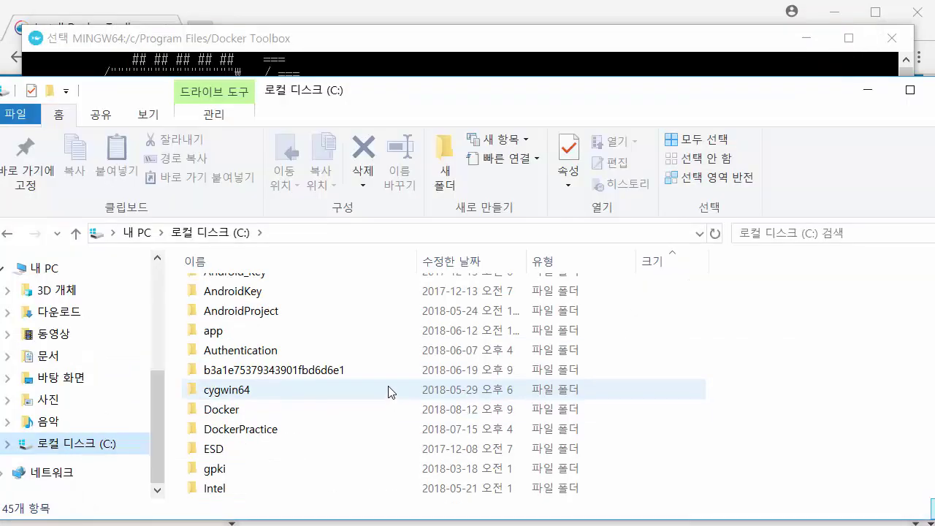
pyautogui.scroll(-9, 389, 392)
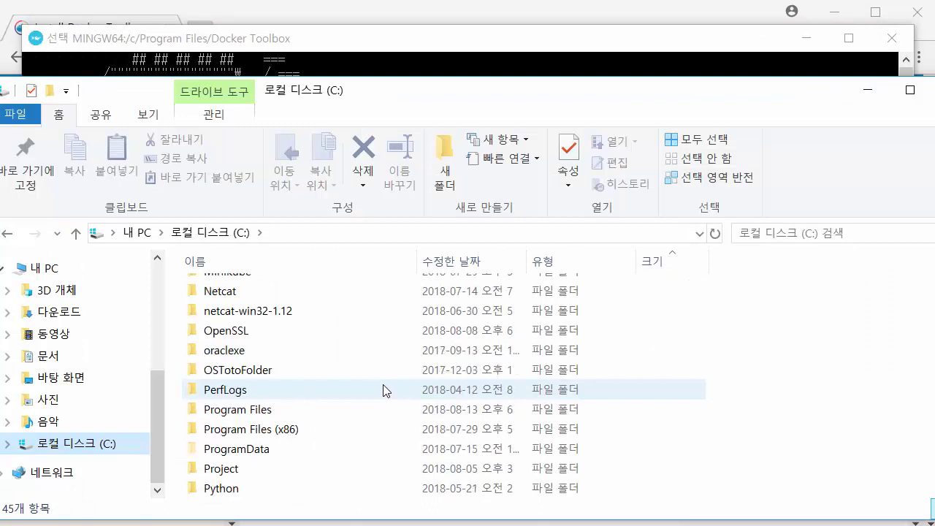
pyautogui.click(301, 411)
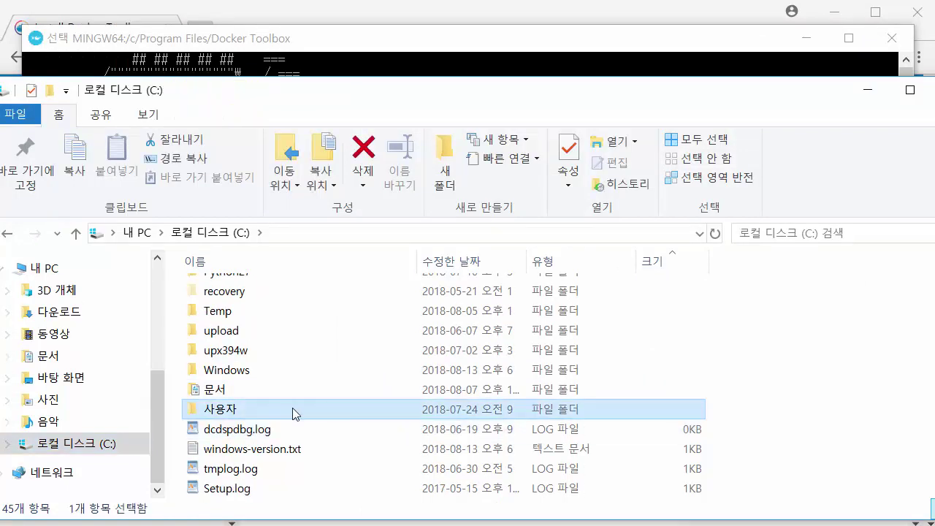
pyautogui.doubleClick(295, 410)
pyautogui.click(317, 413)
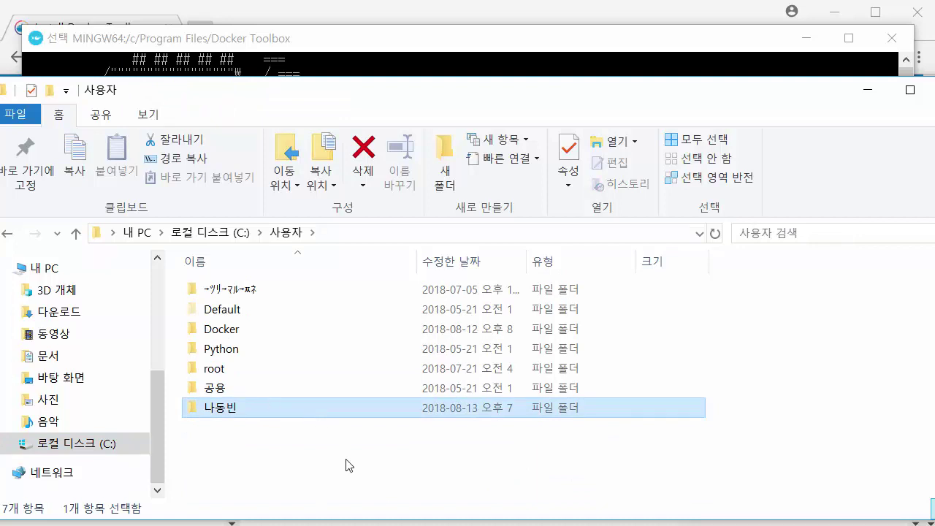
pyautogui.doubleClick(271, 416)
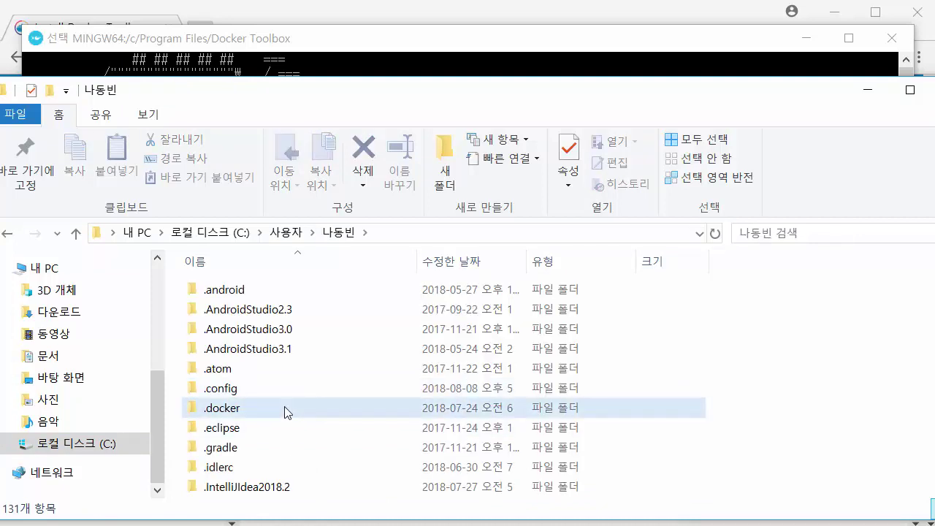
# Step: Open the default machine's folder under .docker\machine\machines in the user's home folder
pyautogui.click(259, 414)
pyautogui.moveTo(271, 416)
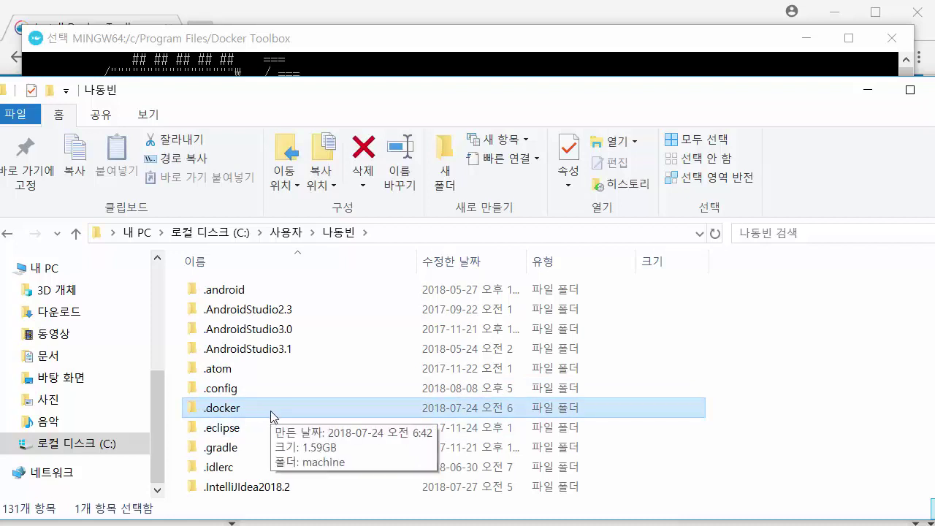
pyautogui.doubleClick(314, 416)
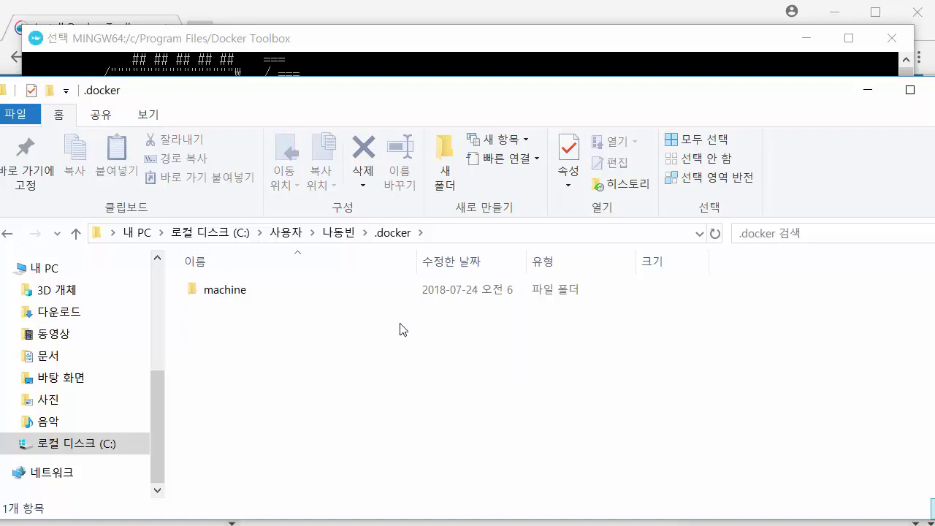
pyautogui.doubleClick(316, 295)
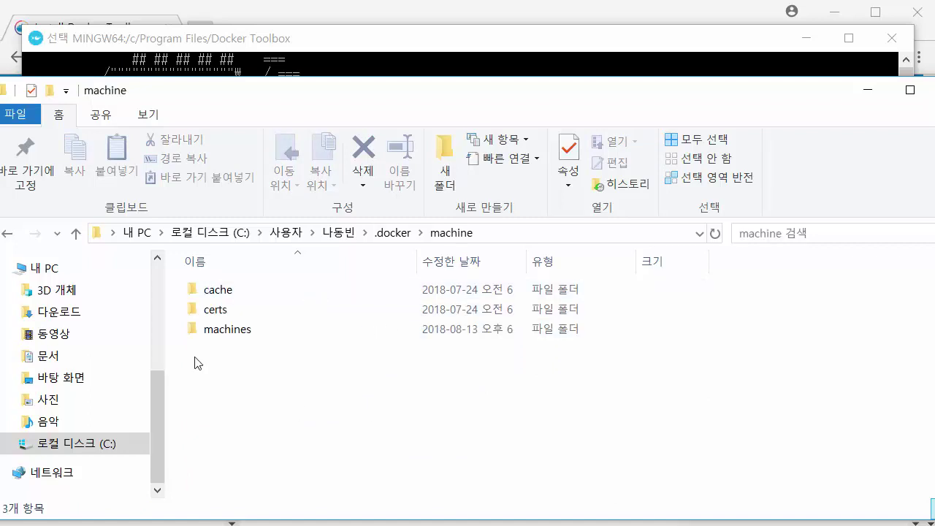
pyautogui.doubleClick(303, 336)
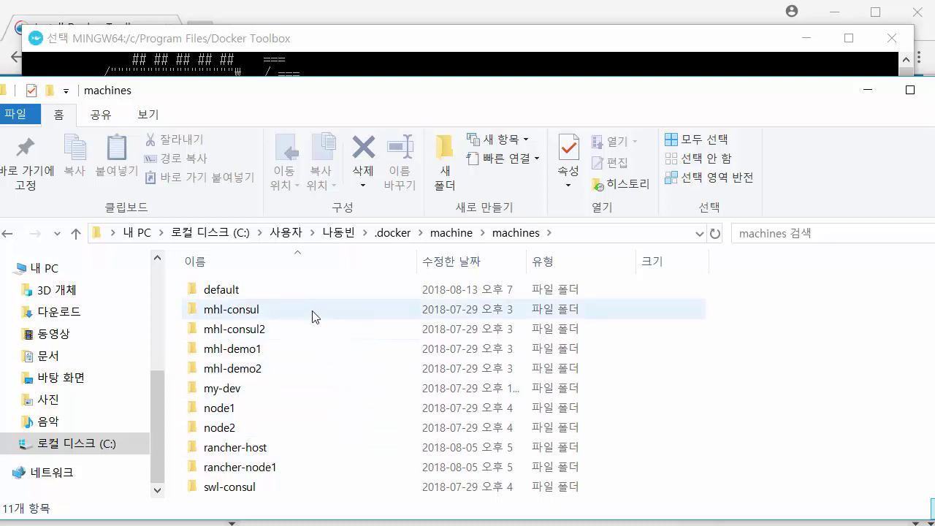
pyautogui.doubleClick(358, 299)
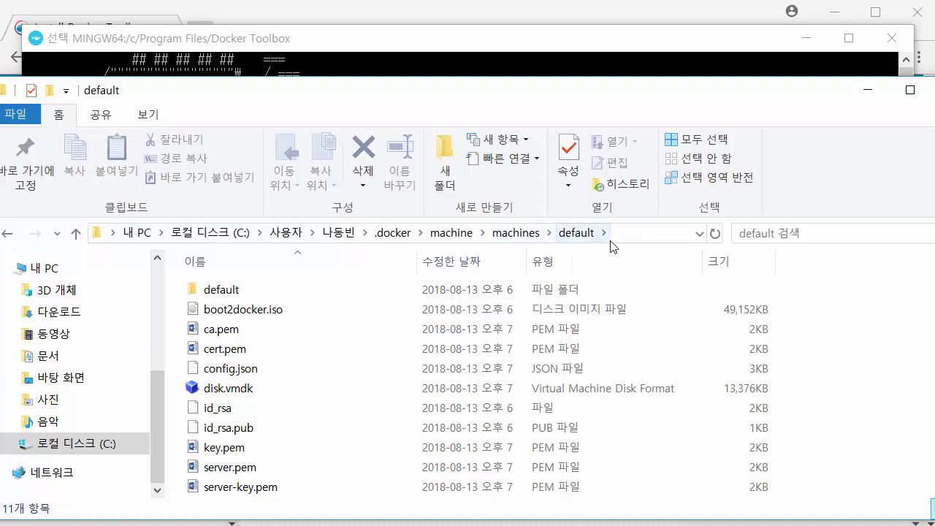
# Step: Compare the default entry in the Docker Toolbox terminal with the full path of the default machine's folder
pyautogui.click(324, 55)
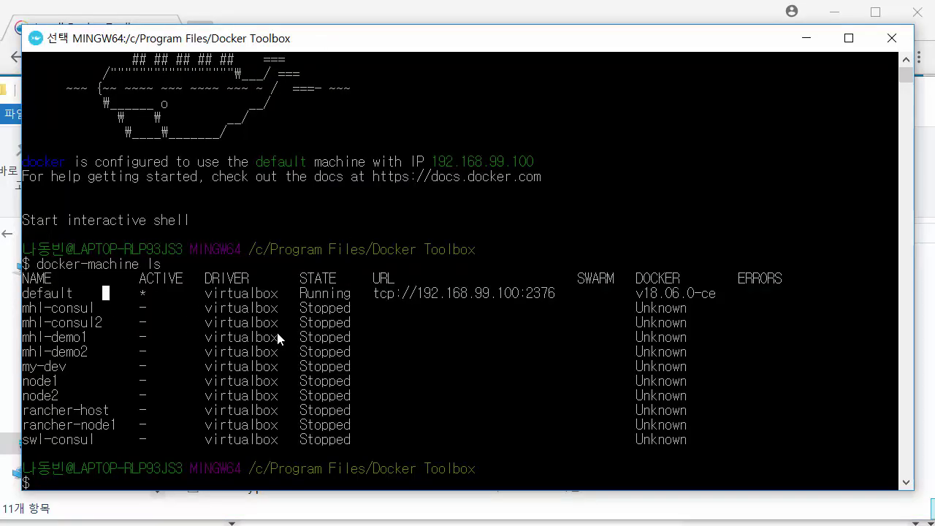
pyautogui.click(628, 497)
pyautogui.click(512, 233)
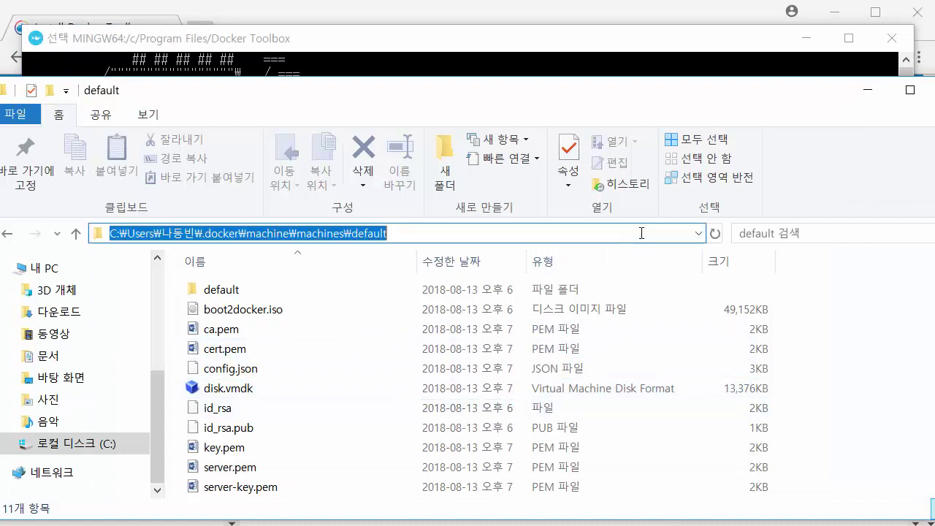
pyautogui.click(511, 233)
pyautogui.press('Escape')
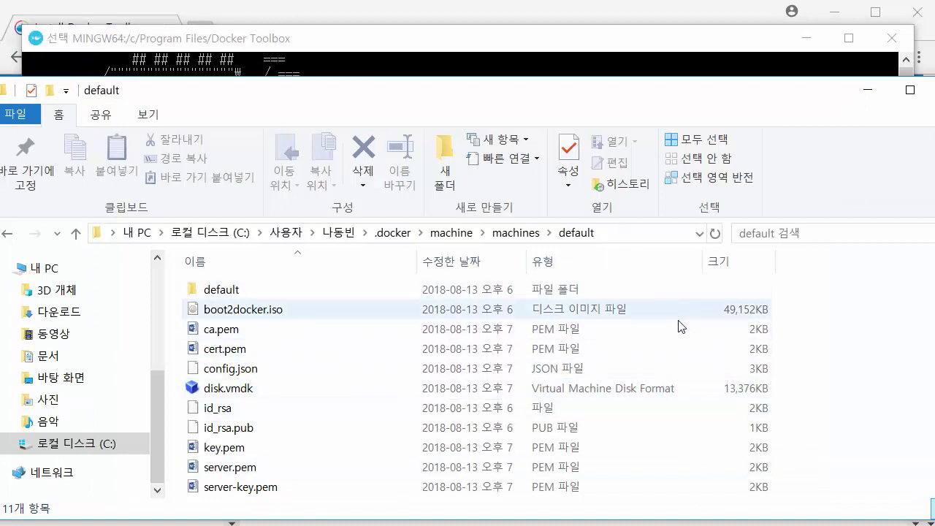
# Step: Inspect boot2docker.iso and disk.vmdk in the default folder, checking back with the default machine in the terminal
pyautogui.click(307, 309)
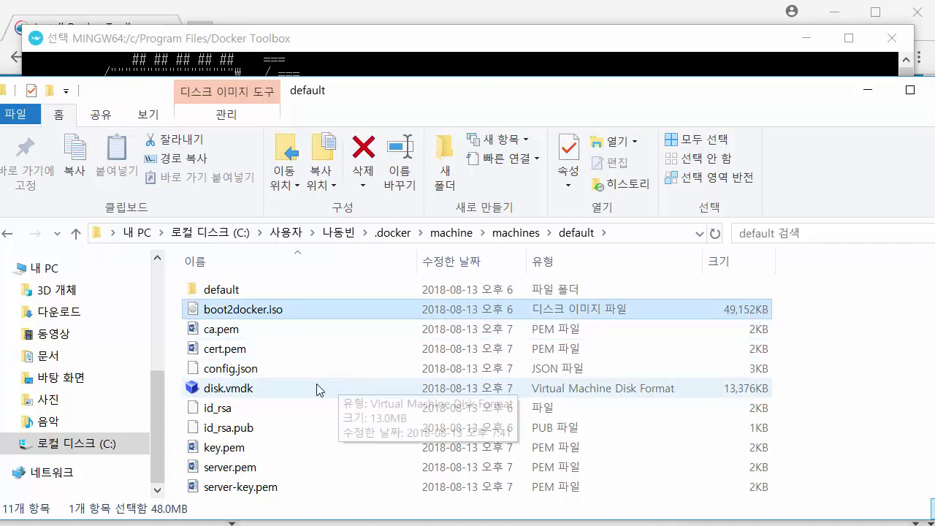
pyautogui.click(248, 389)
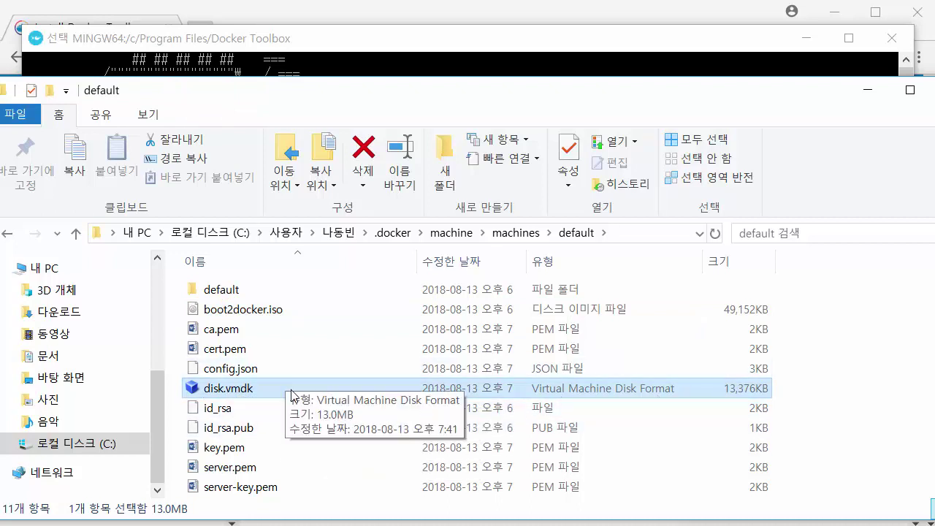
pyautogui.hotkey('alt', 'Tab')
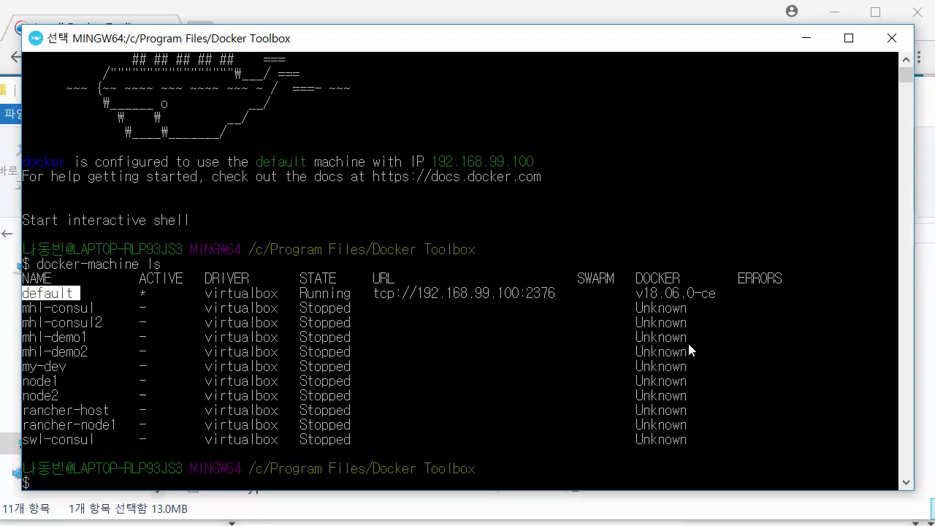
pyautogui.click(919, 360)
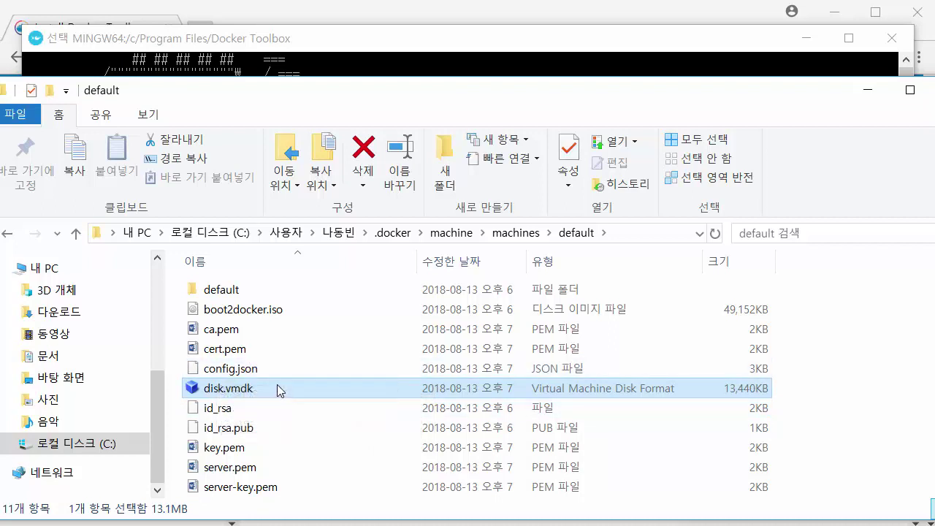
pyautogui.moveTo(278, 391)
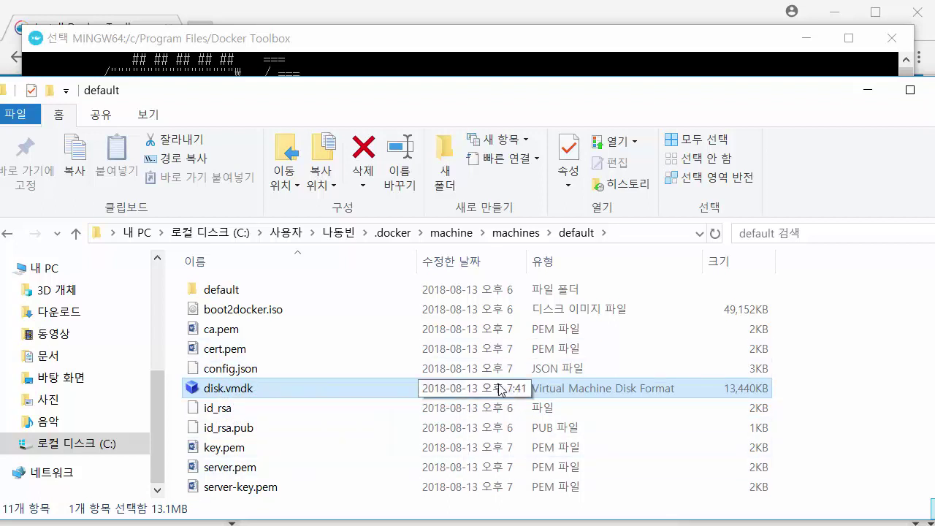
# Step: Switch to the Docker Toolbox terminal and examine the ACTIVE column and the default machine's entry in the docker-machine ls listing
pyautogui.moveTo(328, 415)
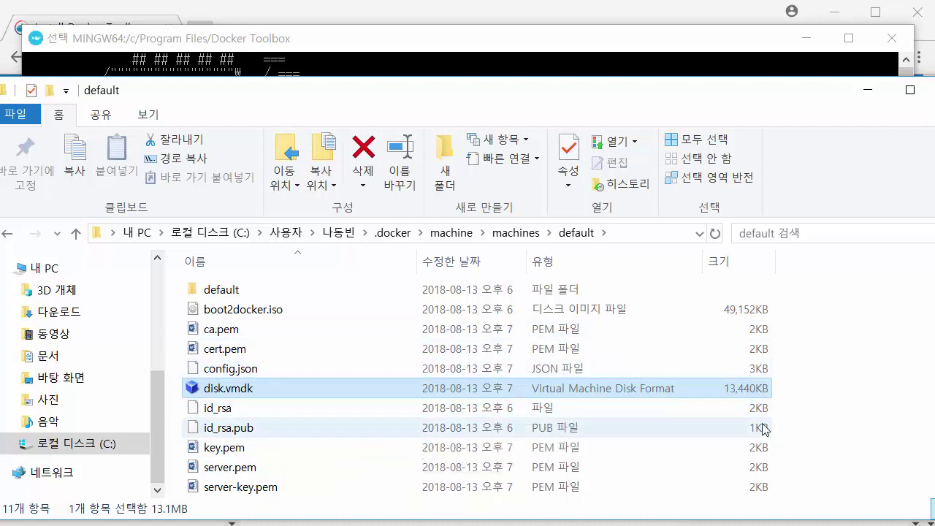
pyautogui.hotkey('alt', 'Tab')
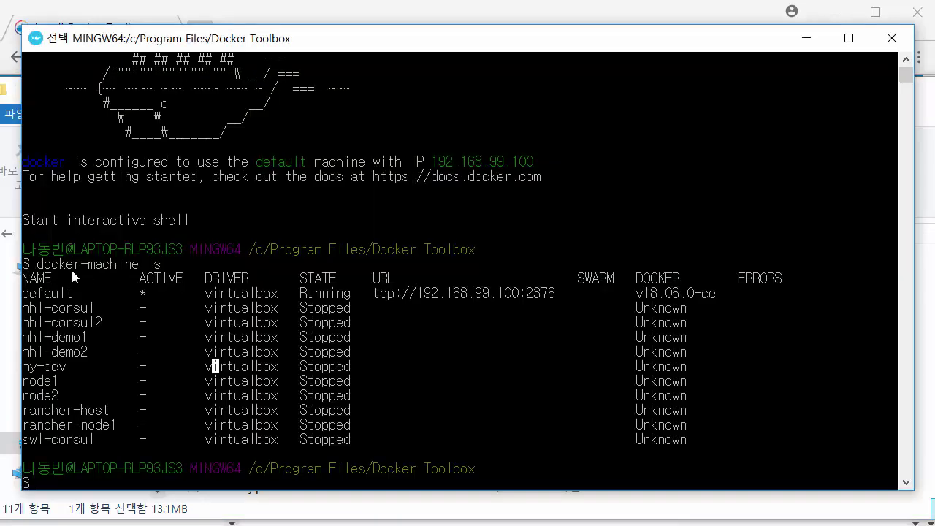
pyautogui.moveTo(31, 265); pyautogui.dragTo(138, 270)
pyautogui.click(139, 269)
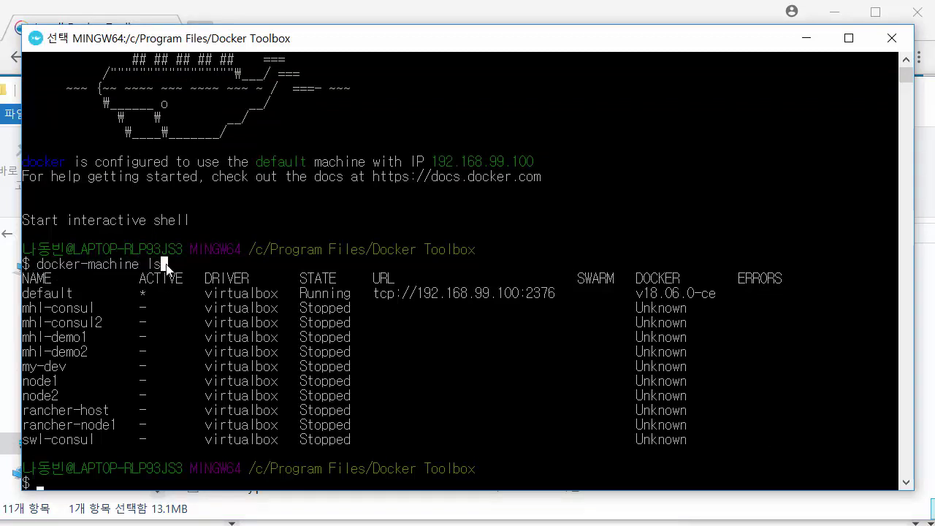
pyautogui.moveTo(141, 278); pyautogui.dragTo(181, 281)
pyautogui.doubleClick(142, 293)
pyautogui.click(275, 379)
pyautogui.press('Left')
pyautogui.press('Left')
pyautogui.press('Left')
pyautogui.press('Left')
pyautogui.press('Left')
pyautogui.press('Left')
pyautogui.moveTo(24, 294); pyautogui.dragTo(79, 295)
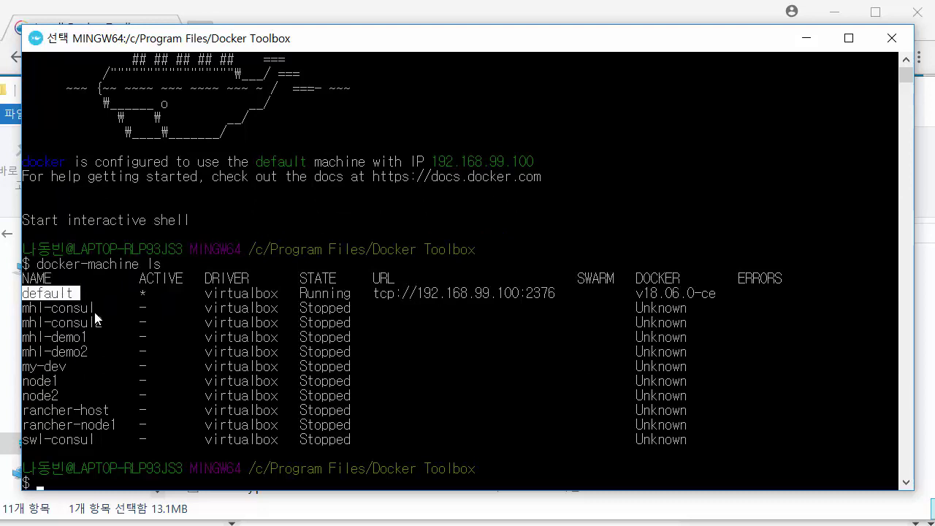
pyautogui.click(419, 337)
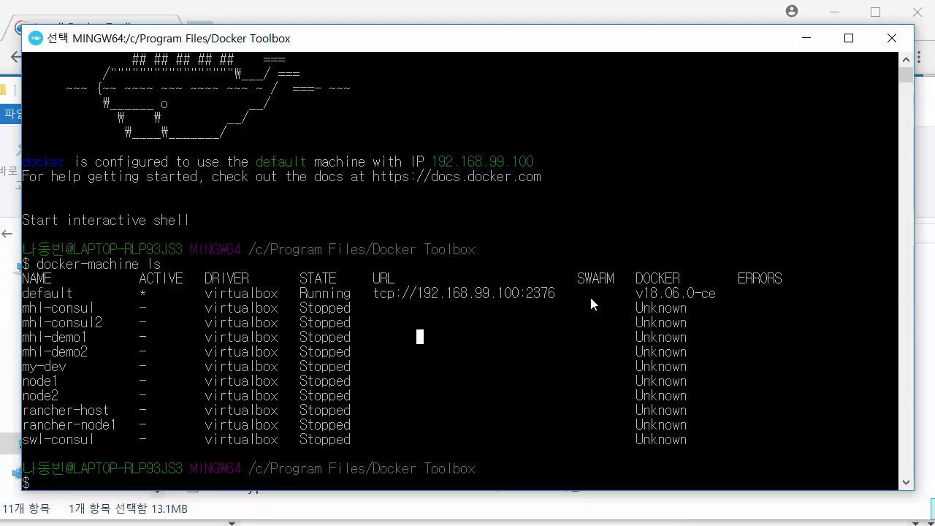
# Step: Run docker version in the Docker Toolbox terminal
pyautogui.press('Escape')
pyautogui.write('docker version')
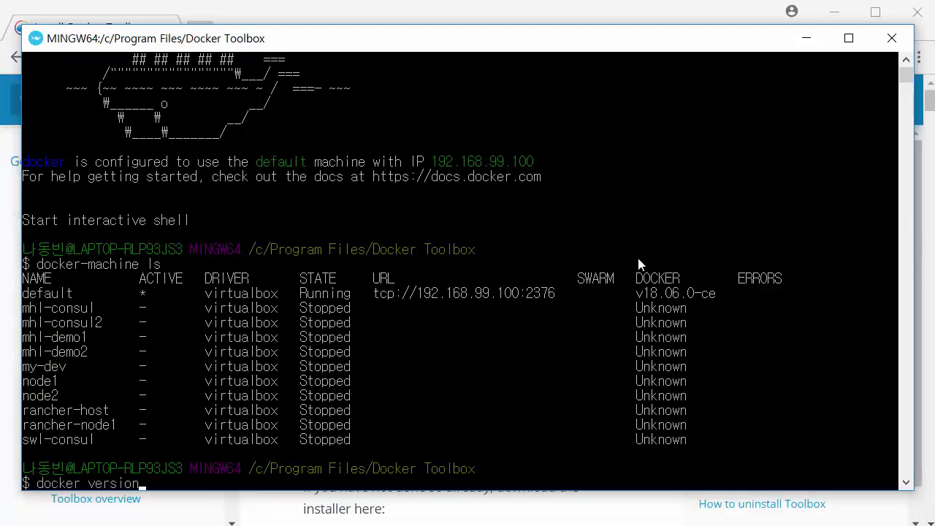
pyautogui.press('Return')
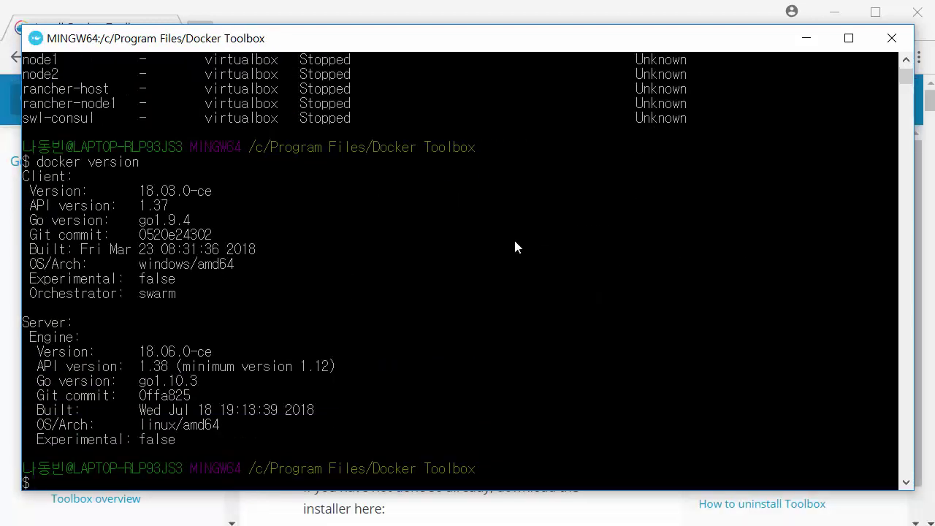
# Step: Examine the docker version output, focusing on the OS/Arch entry in the Client section and the start of the Server section
pyautogui.click(195, 163)
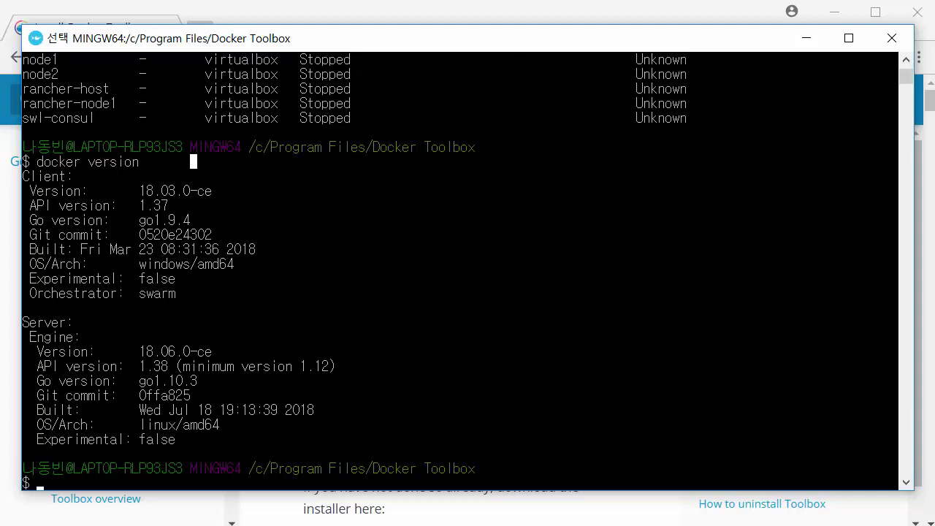
pyautogui.moveTo(55, 161); pyautogui.dragTo(116, 162)
pyautogui.click(106, 161)
pyautogui.click(180, 162)
pyautogui.moveTo(139, 265); pyautogui.dragTo(215, 267)
pyautogui.click(215, 265)
pyautogui.click(100, 325)
pyautogui.click(230, 439)
pyautogui.moveTo(140, 263); pyautogui.dragTo(256, 267)
pyautogui.click(253, 266)
# Step: Compare the full Client block with the Server Engine block in the docker version output
pyautogui.moveTo(179, 280); pyautogui.dragTo(29, 192)
pyautogui.click(100, 206)
pyautogui.moveTo(208, 454); pyautogui.dragTo(29, 322)
pyautogui.click(208, 337)
pyautogui.moveTo(179, 296); pyautogui.dragTo(62, 166)
pyautogui.click(61, 163)
pyautogui.moveTo(372, 395); pyautogui.dragTo(190, 325)
pyautogui.click(237, 336)
pyautogui.moveTo(236, 440); pyautogui.dragTo(7, 340)
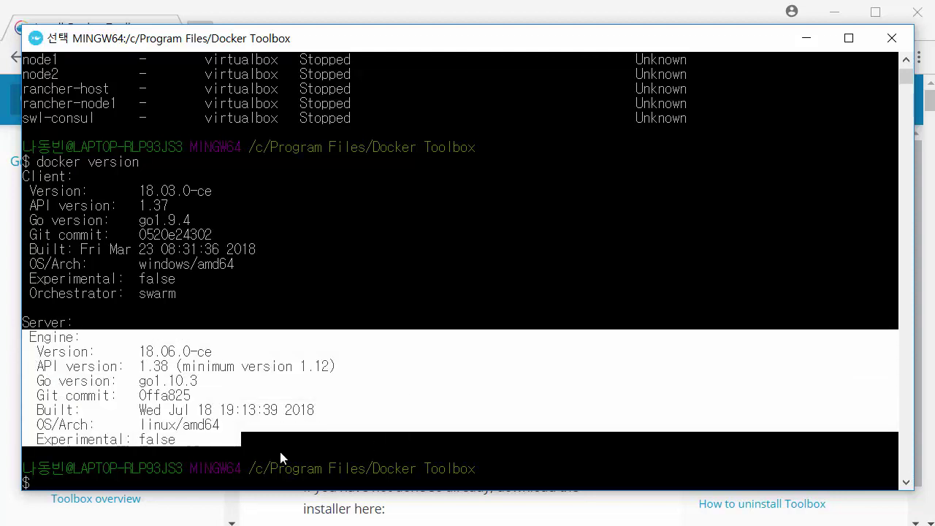
pyautogui.click(390, 395)
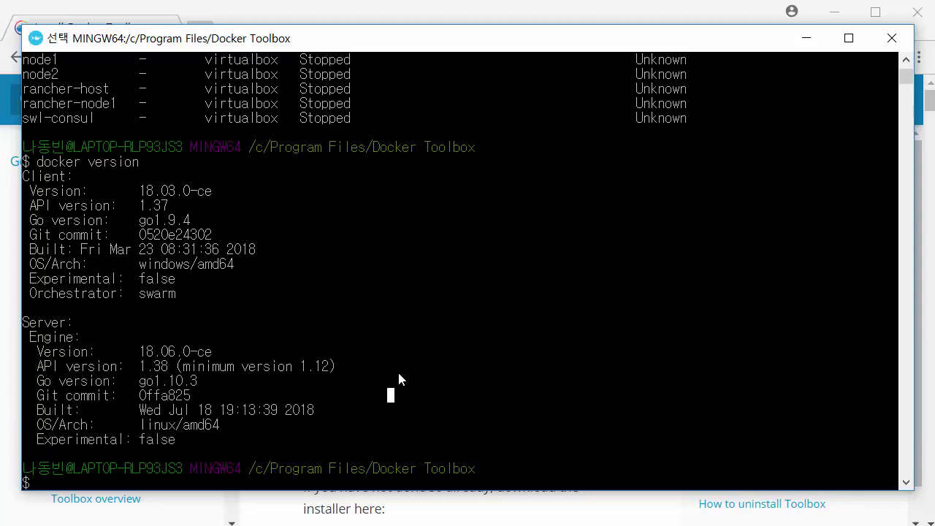
pyautogui.moveTo(292, 293); pyautogui.dragTo(64, 214)
pyautogui.click(201, 234)
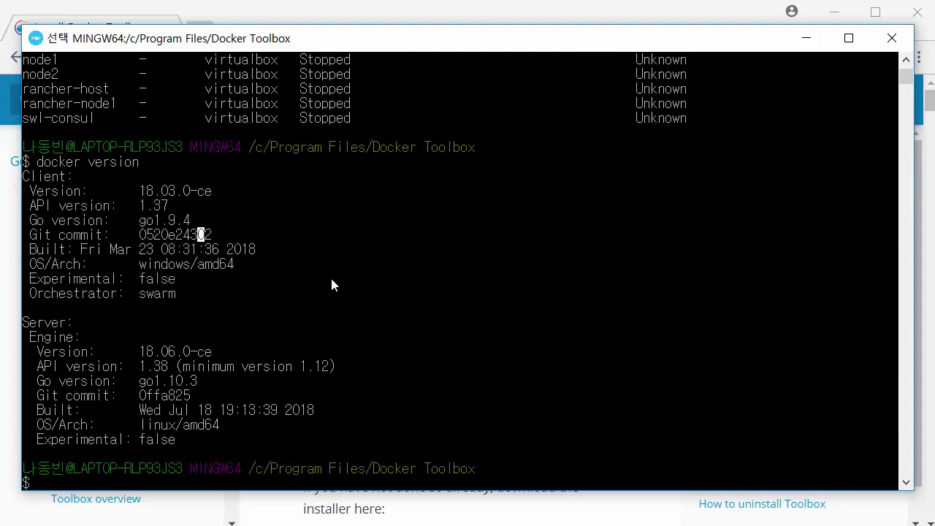